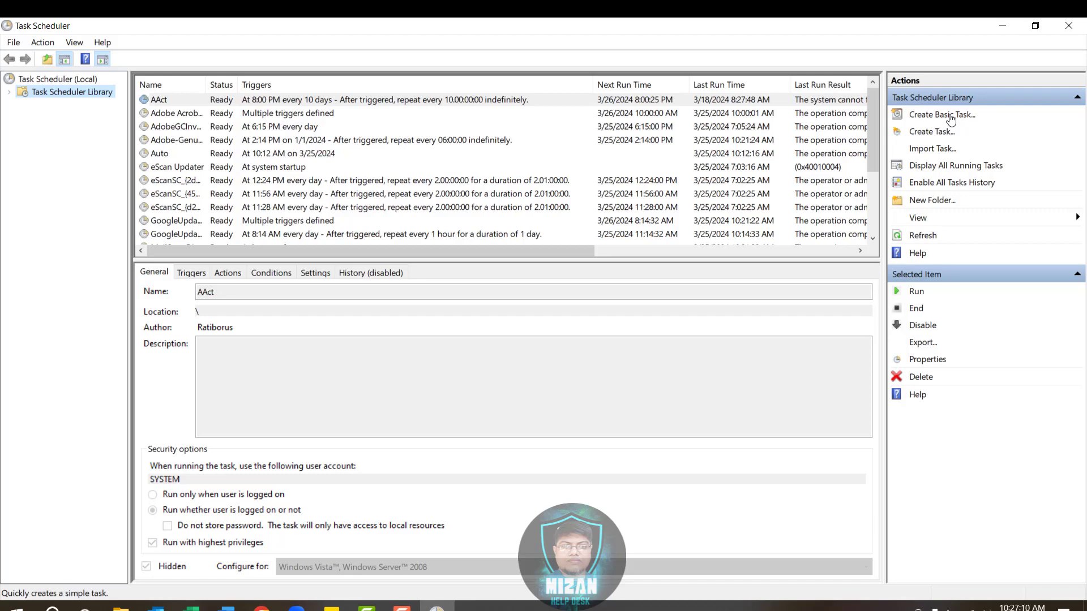
Step: Create a new basic task named "Auto shutdown" with no description
{"action": "left_click", "coordinate": [953, 120]}
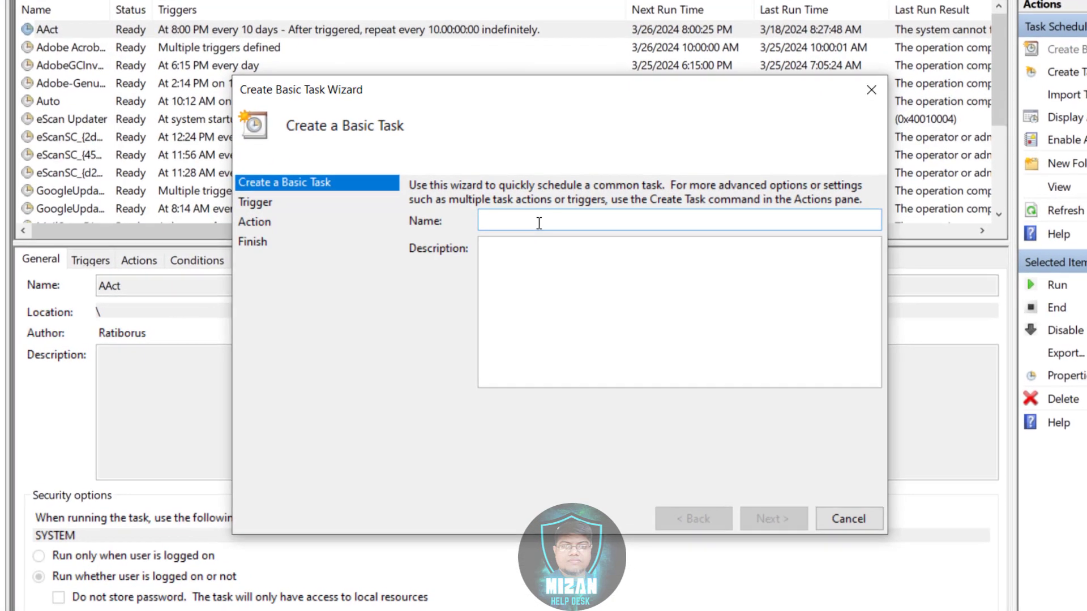
{"action": "type", "text": "A"}
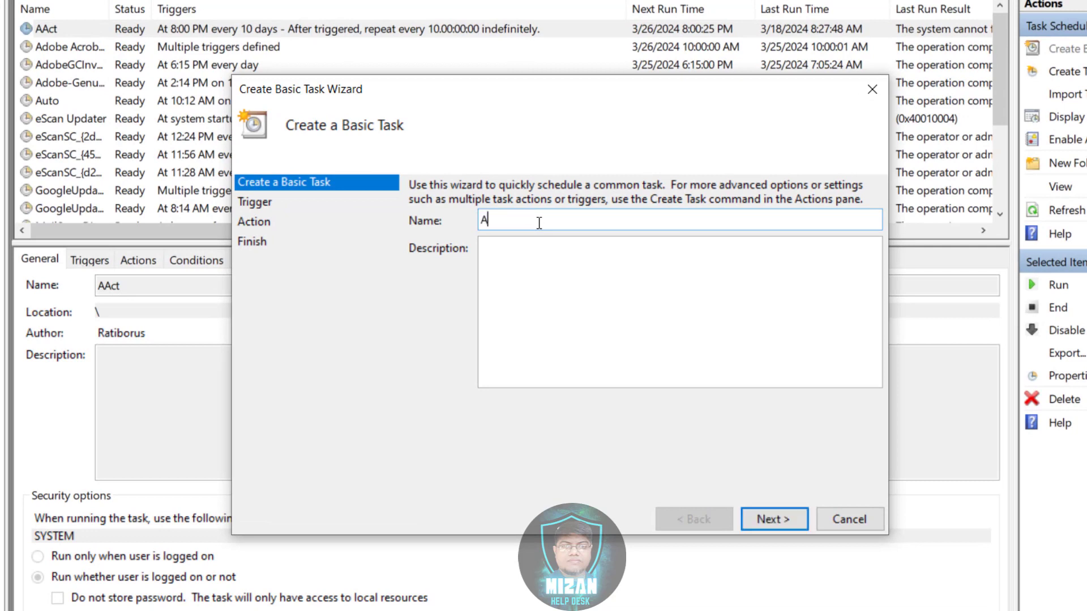
{"action": "type", "text": "uto shutdown"}
{"action": "left_click", "coordinate": [779, 517]}
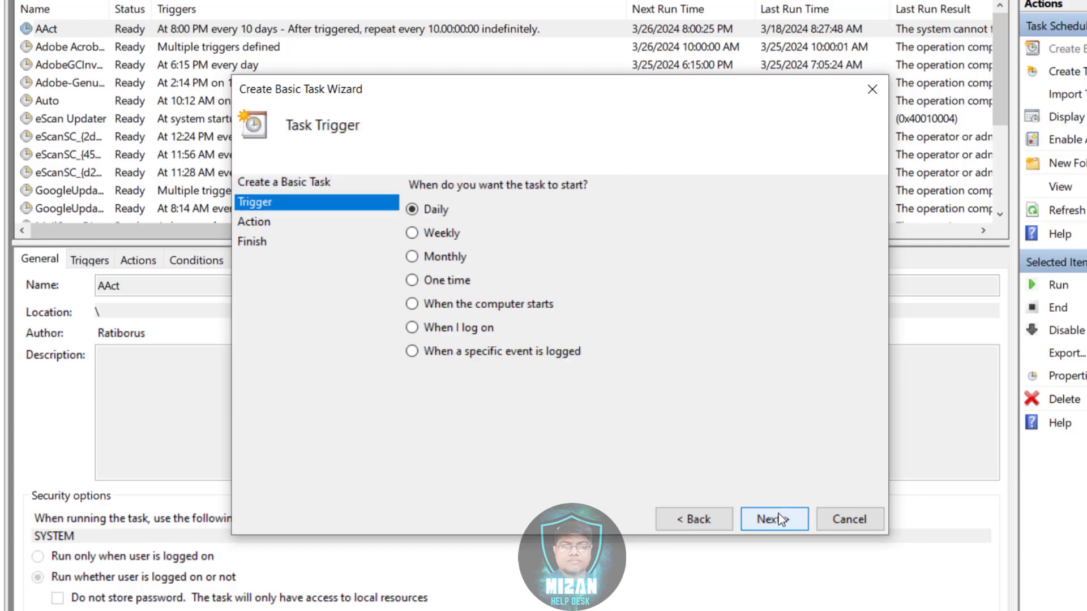
Step: Set the task's trigger to run one time on 3/25/2024 at 10:33 AM
{"action": "left_click", "coordinate": [438, 281]}
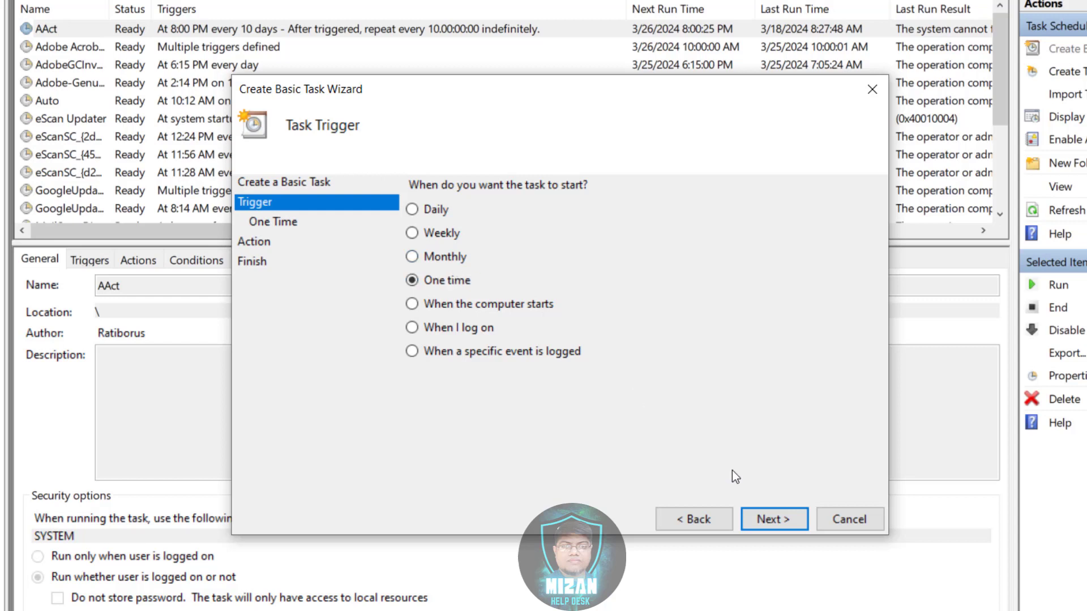
{"action": "left_click", "coordinate": [765, 518]}
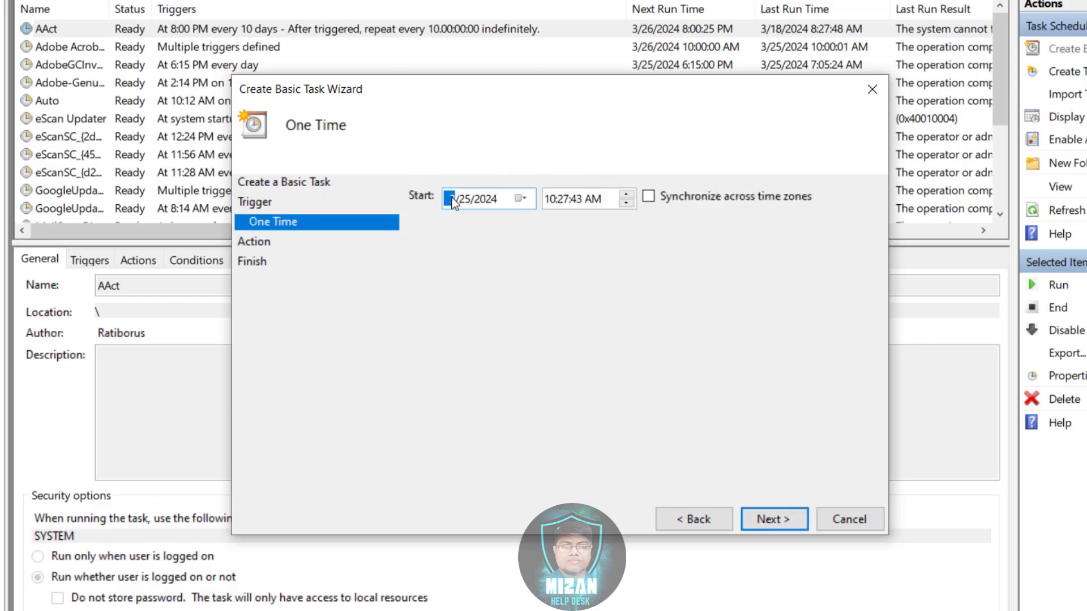
{"action": "left_click", "coordinate": [566, 199]}
{"action": "type", "text": "33"}
{"action": "left_click", "coordinate": [772, 517]}
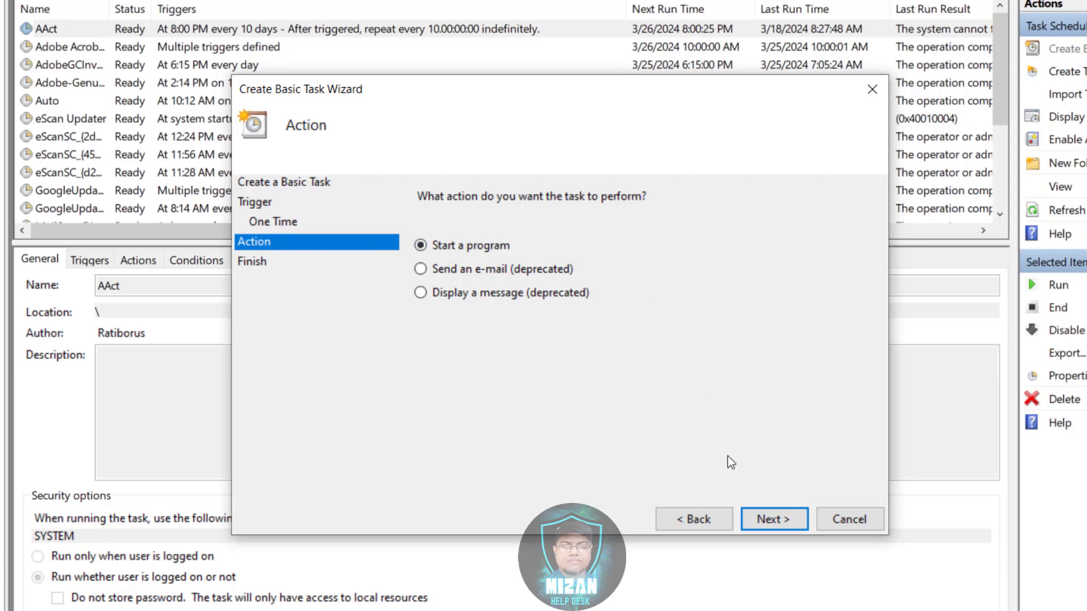
Step: Accept Start a program as the task's action and browse to C:\Windows\System32 for the program file
{"action": "left_click", "coordinate": [771, 520]}
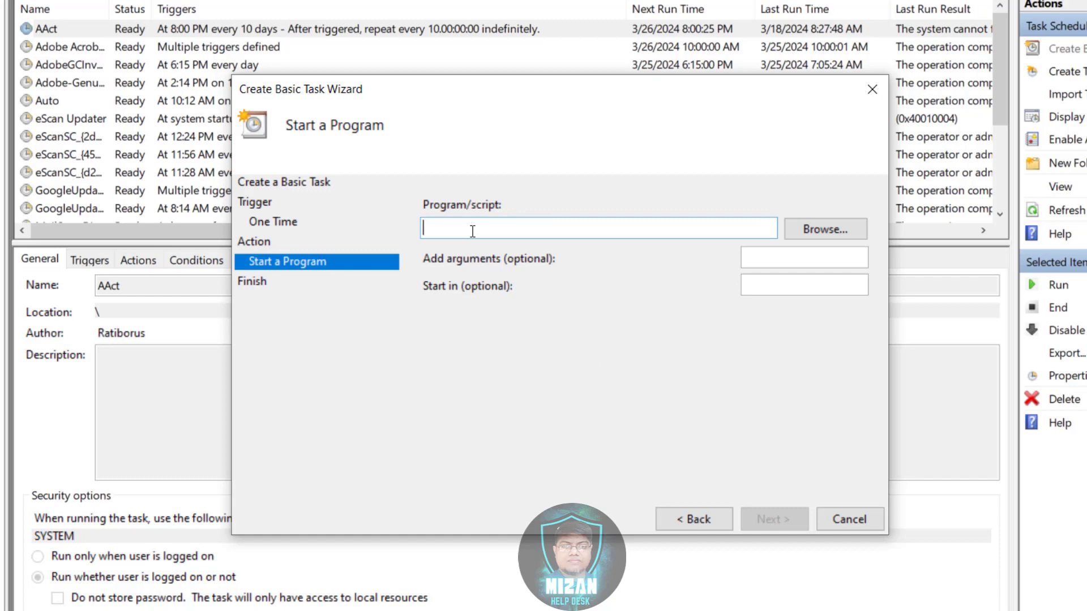
{"action": "left_click", "coordinate": [813, 230]}
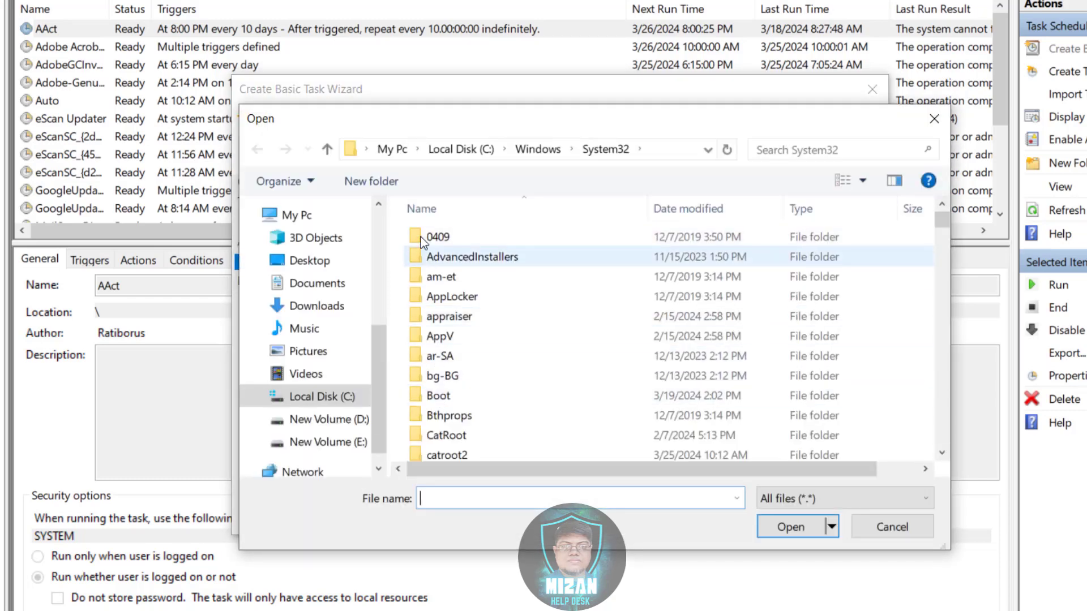
{"action": "left_click", "coordinate": [336, 398]}
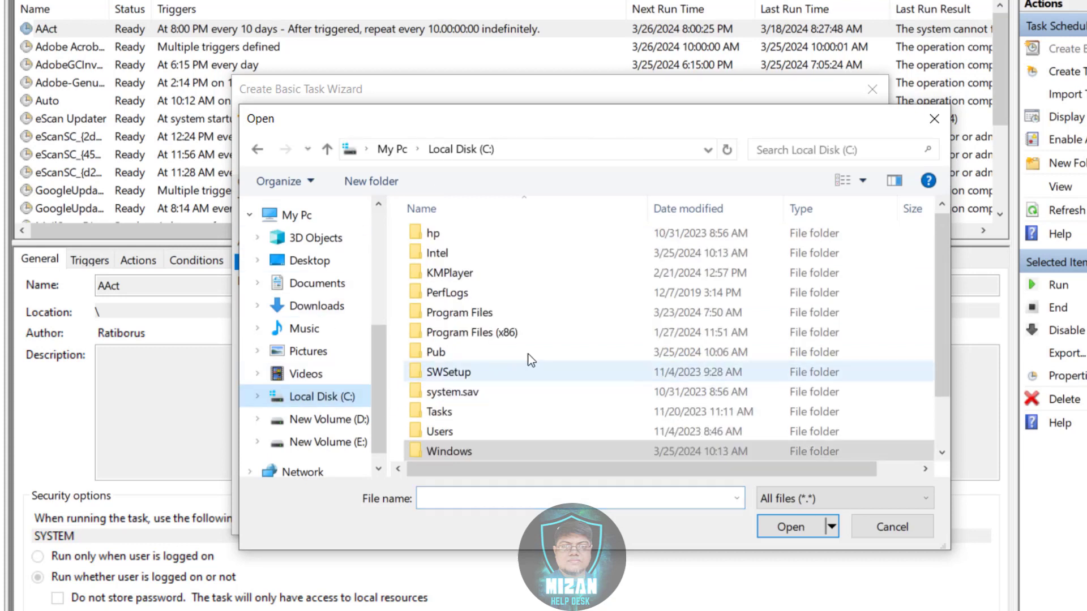
{"action": "scroll", "coordinate": [495, 317], "scroll_direction": "down", "scroll_amount": 1}
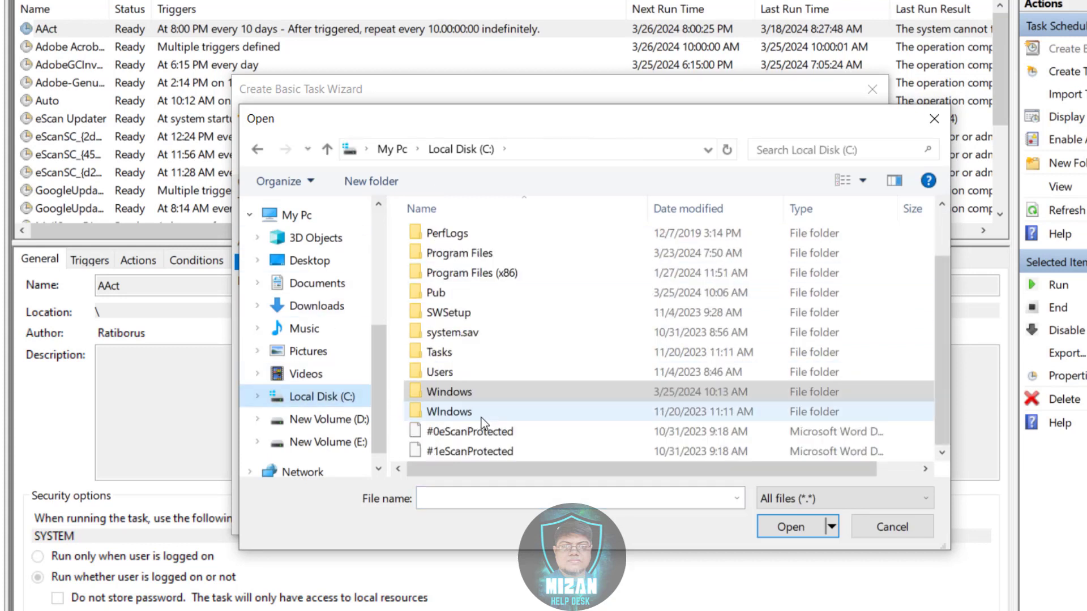
{"action": "double_click", "coordinate": [453, 393]}
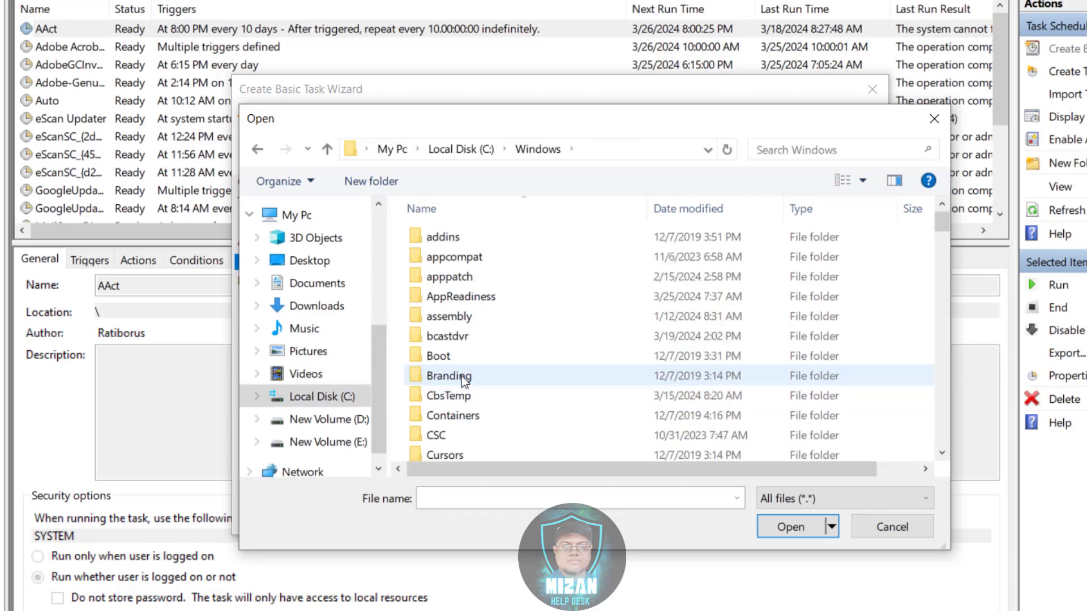
{"action": "scroll", "coordinate": [460, 392], "scroll_direction": "down", "scroll_amount": 10}
{"action": "scroll", "coordinate": [459, 392], "scroll_direction": "down", "scroll_amount": 10}
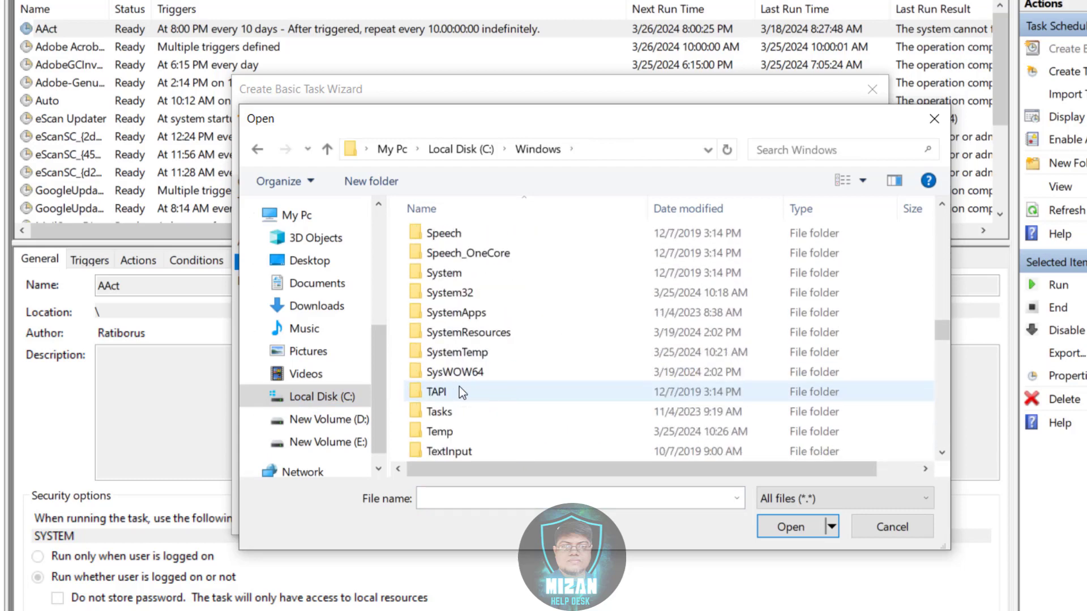
{"action": "double_click", "coordinate": [464, 293]}
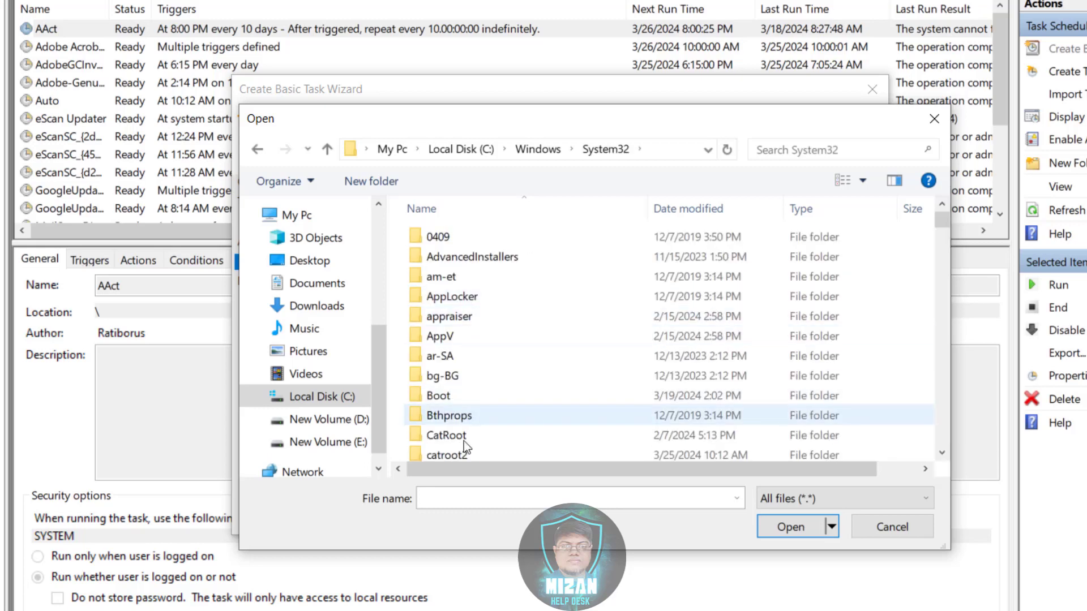
Step: Choose shutdown.exe from the System32 folder as the program the task starts
{"action": "left_click", "coordinate": [466, 496]}
{"action": "type", "text": "s"}
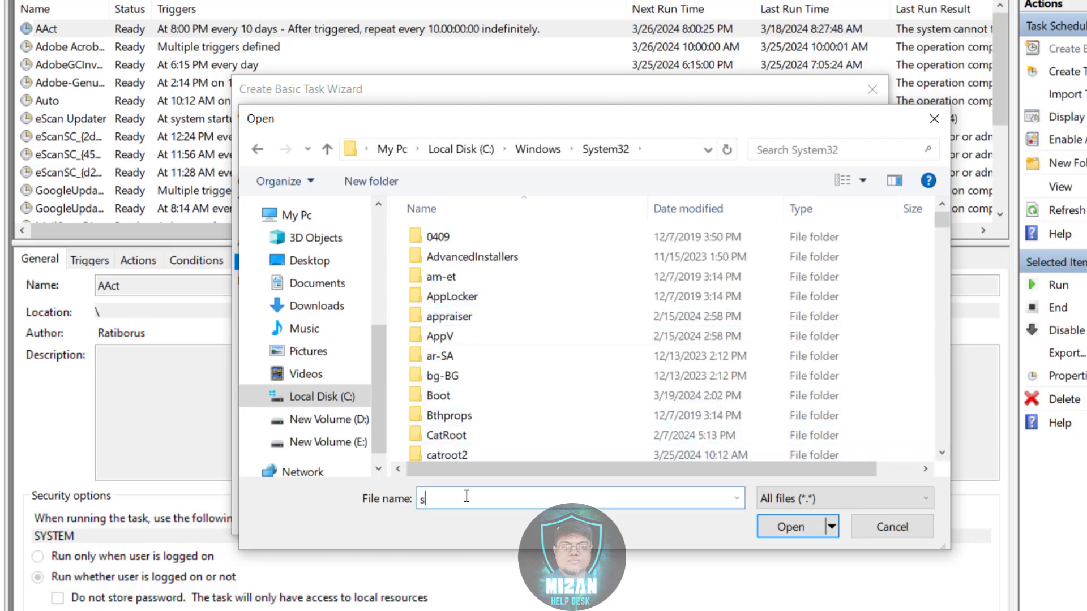
{"action": "type", "text": "hutdo"}
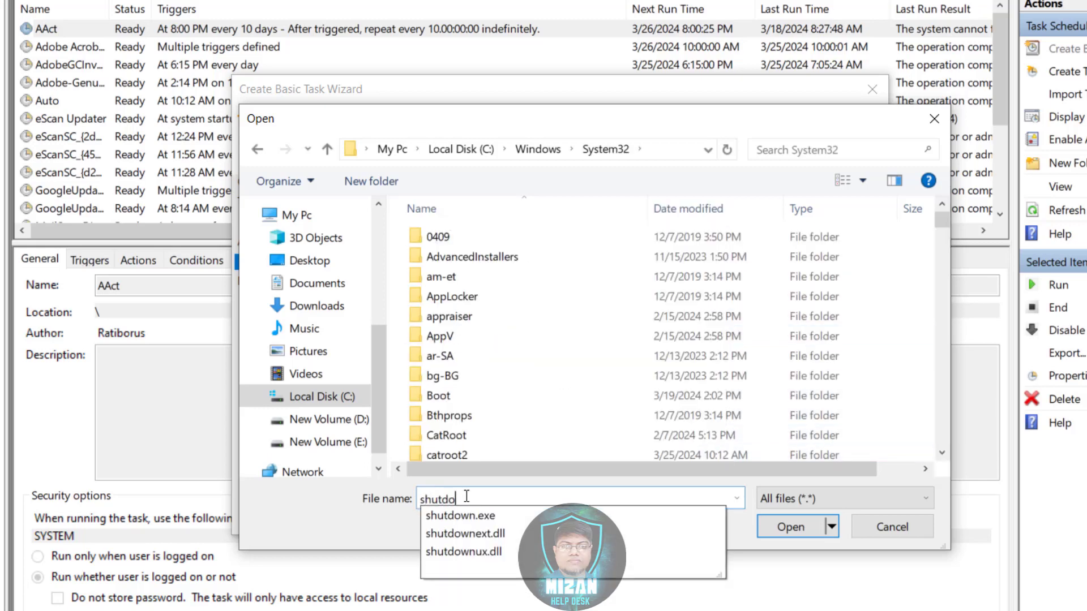
{"action": "type", "text": "wn.e"}
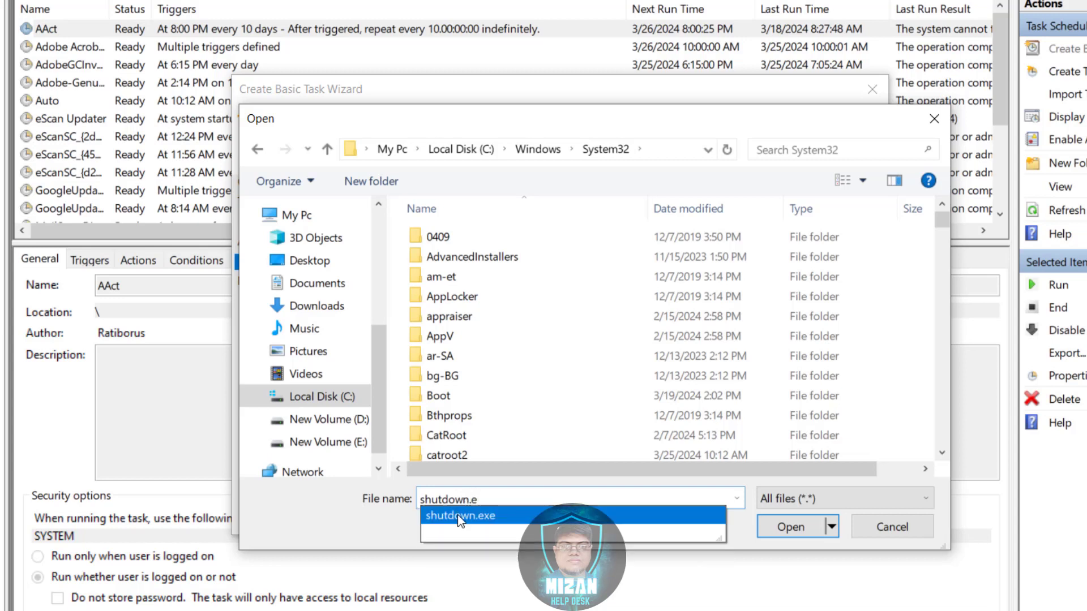
{"action": "left_click", "coordinate": [457, 516]}
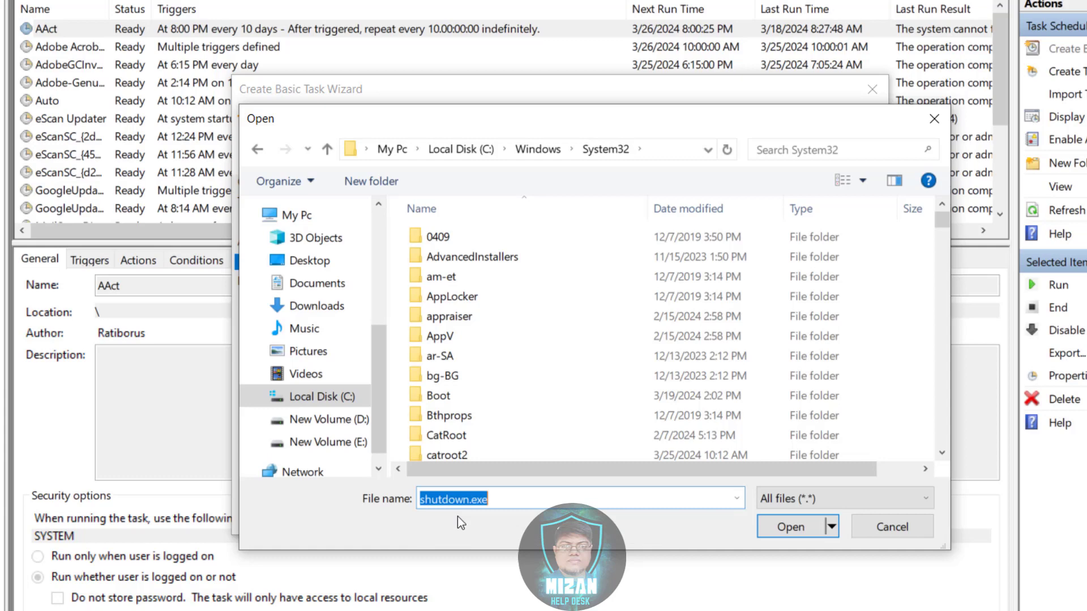
{"action": "left_click", "coordinate": [799, 524]}
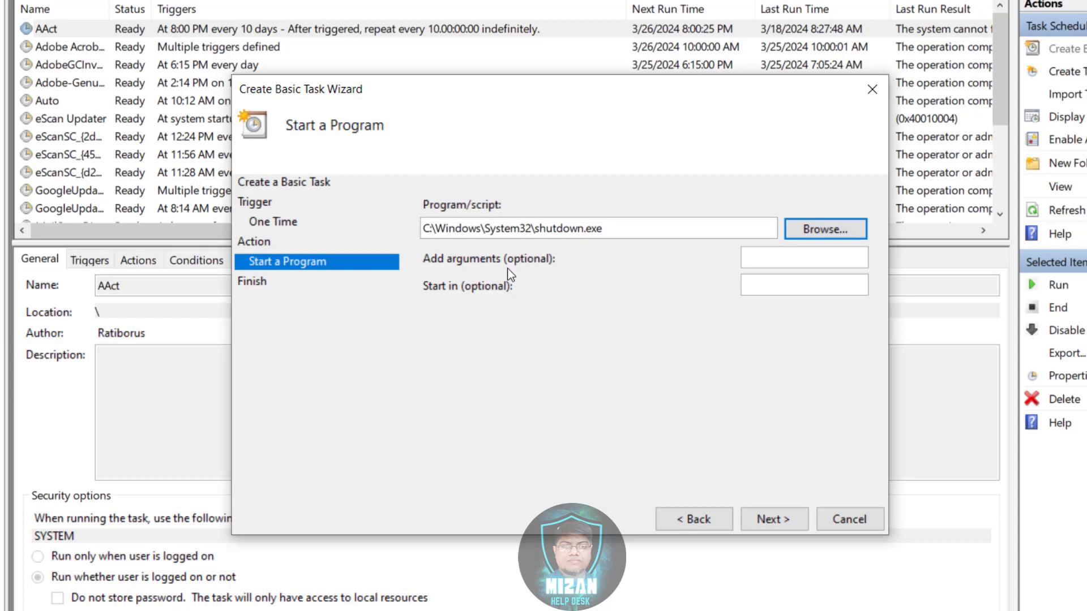
Step: Add the arguments "/s /f /t 0" to the shutdown program and finish creating the task
{"action": "left_click", "coordinate": [820, 264]}
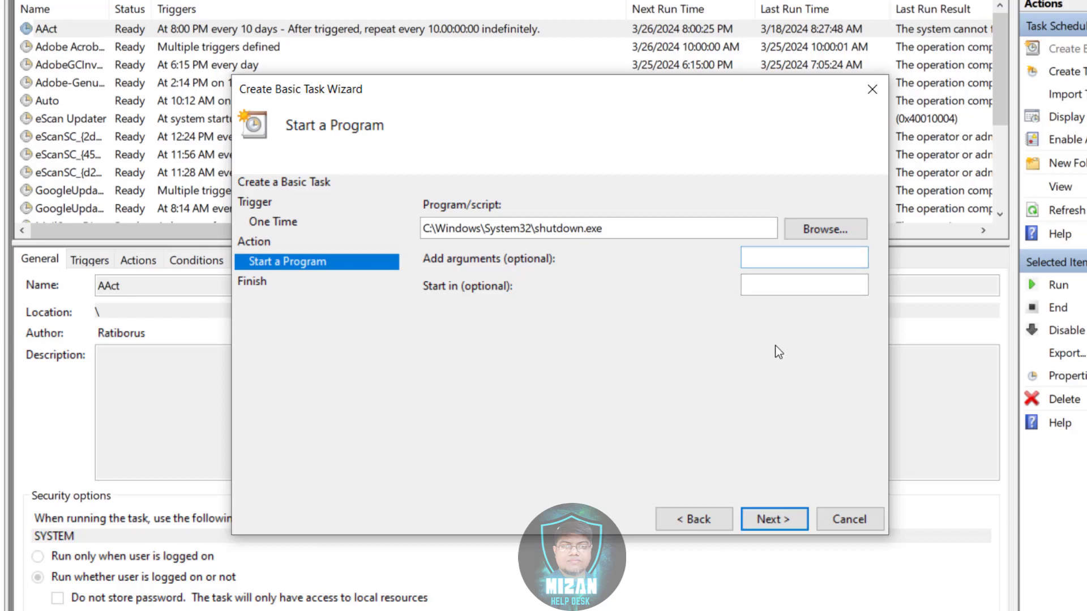
{"action": "type", "text": "/s /f /t 0"}
{"action": "left_click", "coordinate": [770, 521]}
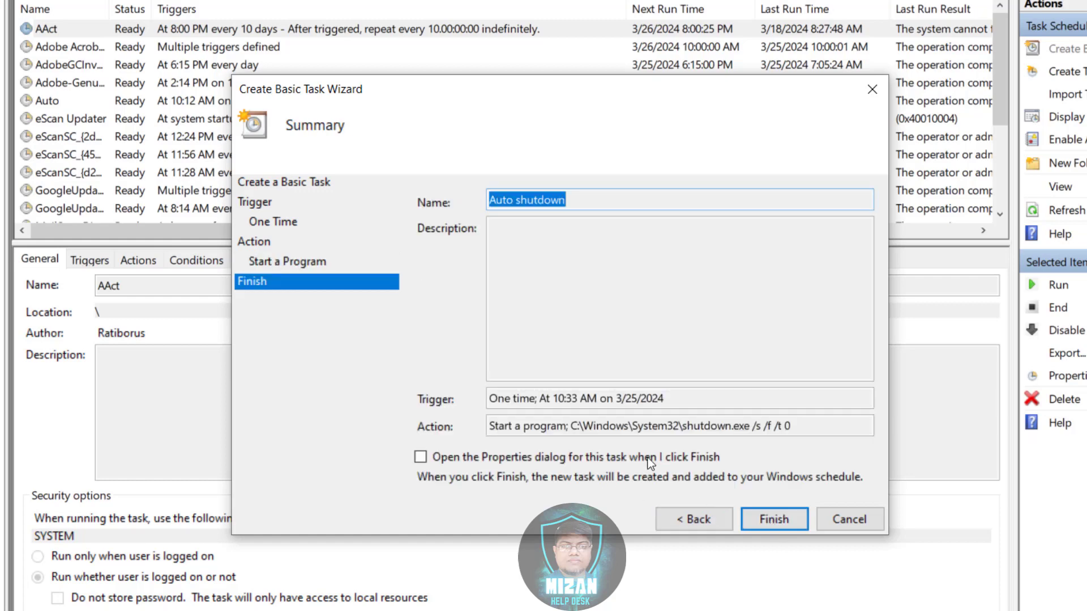
{"action": "left_click", "coordinate": [773, 521]}
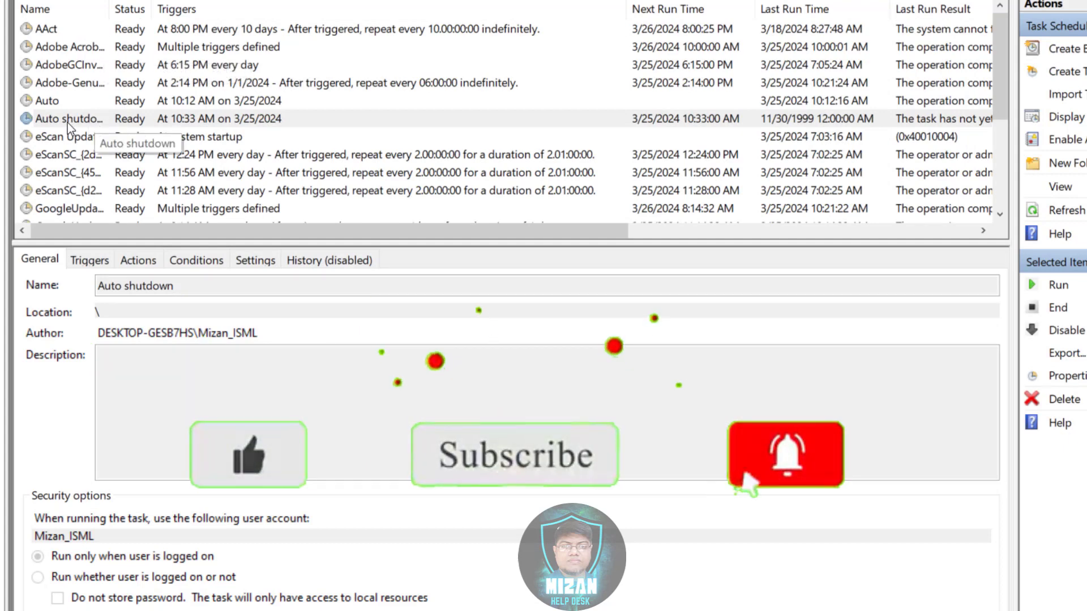
Step: Widen the task list's Name column and bring up the available commands for the Auto shutdown task
{"action": "left_click_drag", "start_coordinate": [110, 9], "coordinate": [198, 10]}
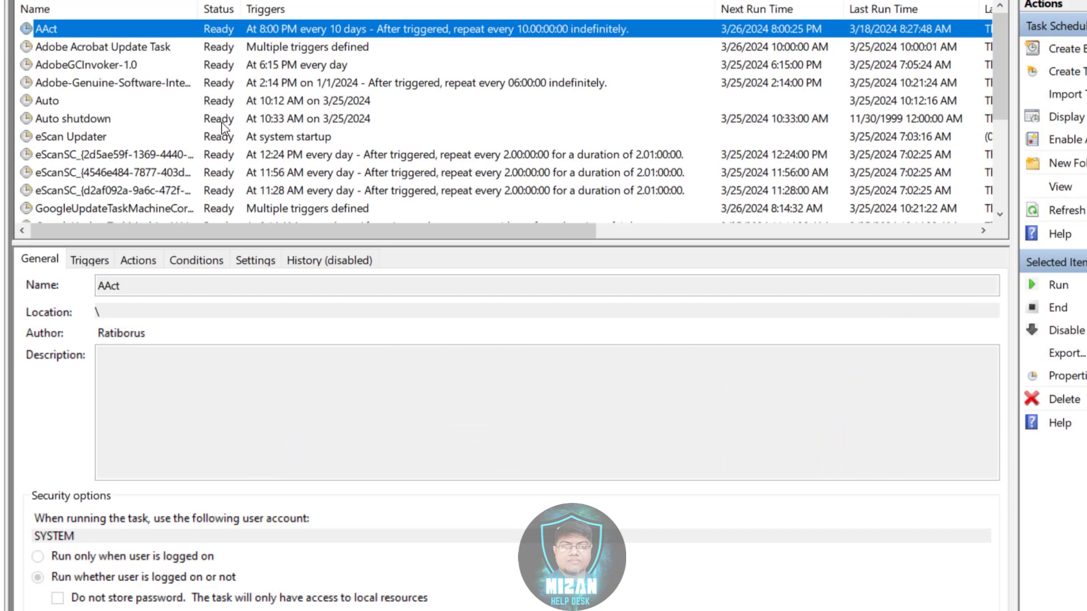
{"action": "left_click", "coordinate": [222, 123]}
{"action": "right_click", "coordinate": [117, 124]}
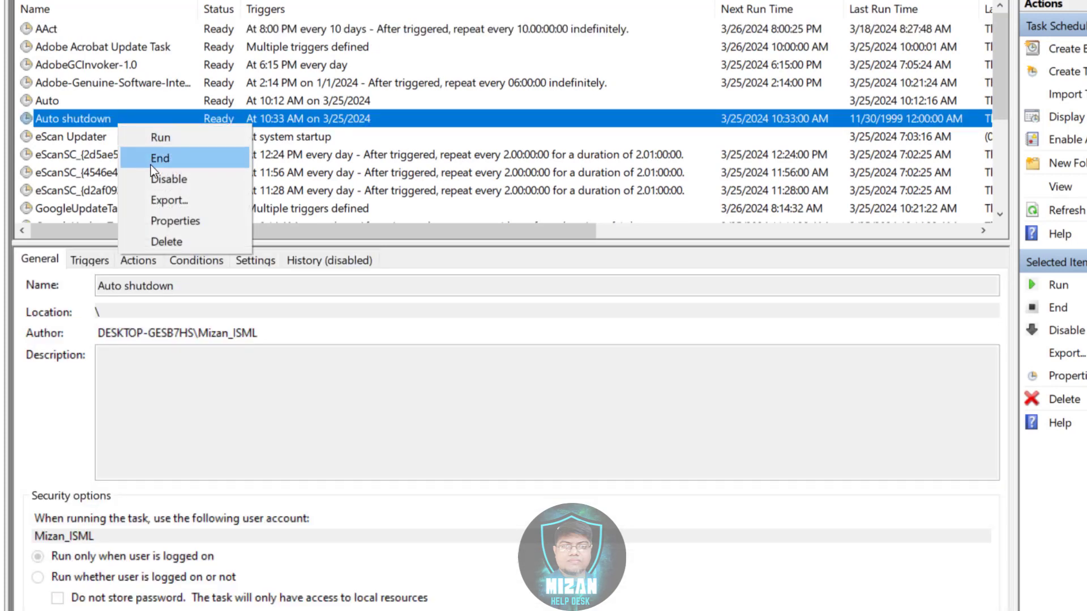